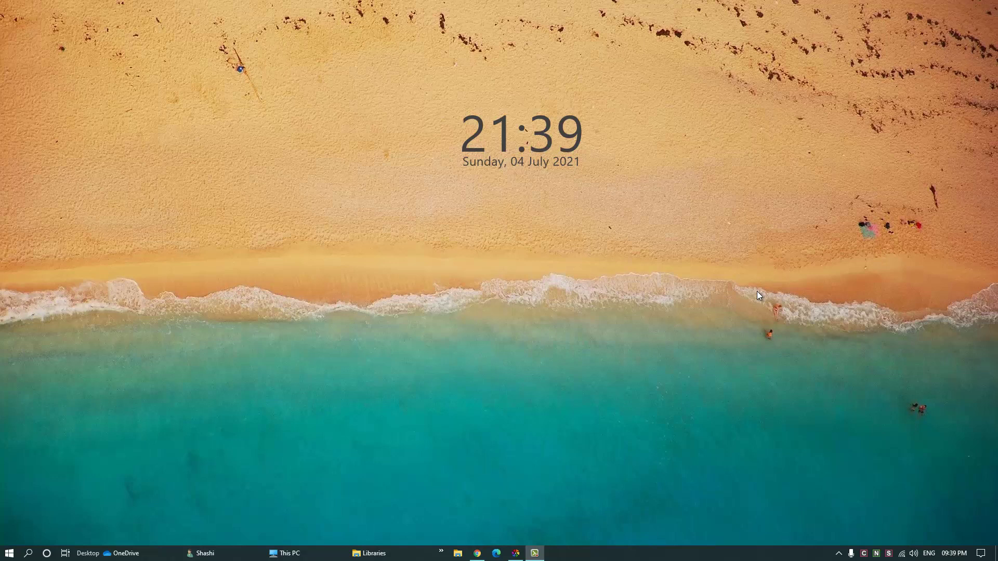
left_click(477, 553)
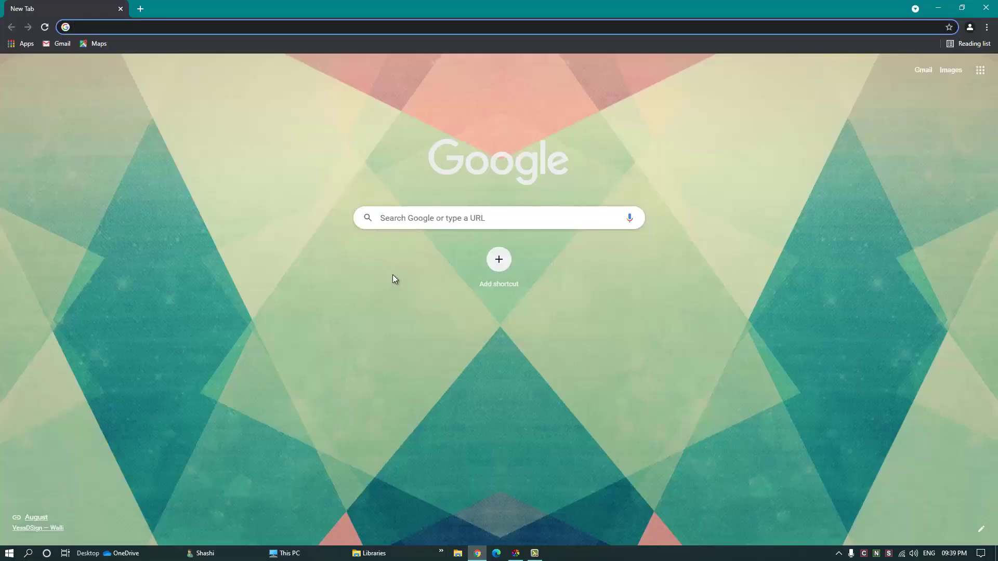
type("https://www.darktable.org/")
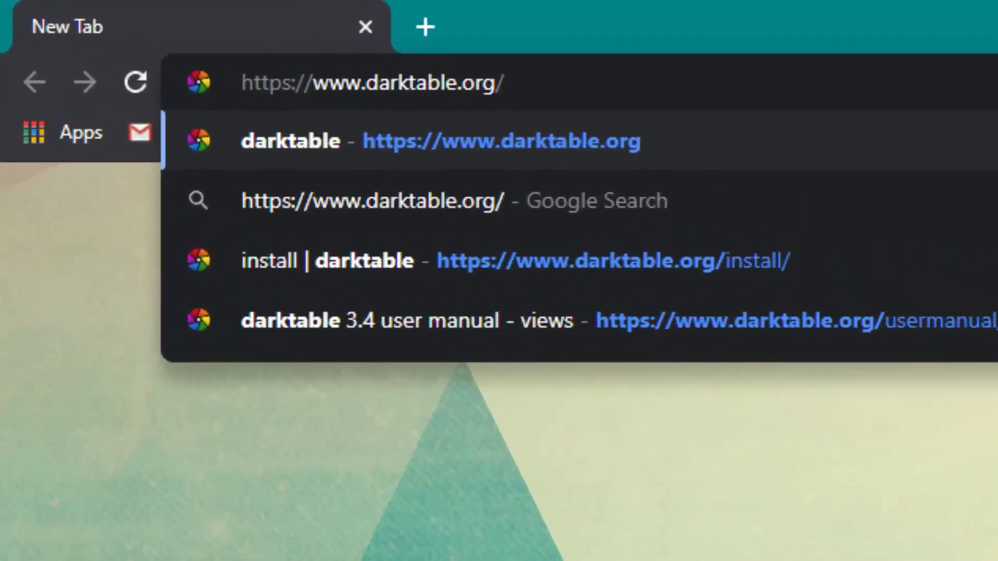
key("Return")
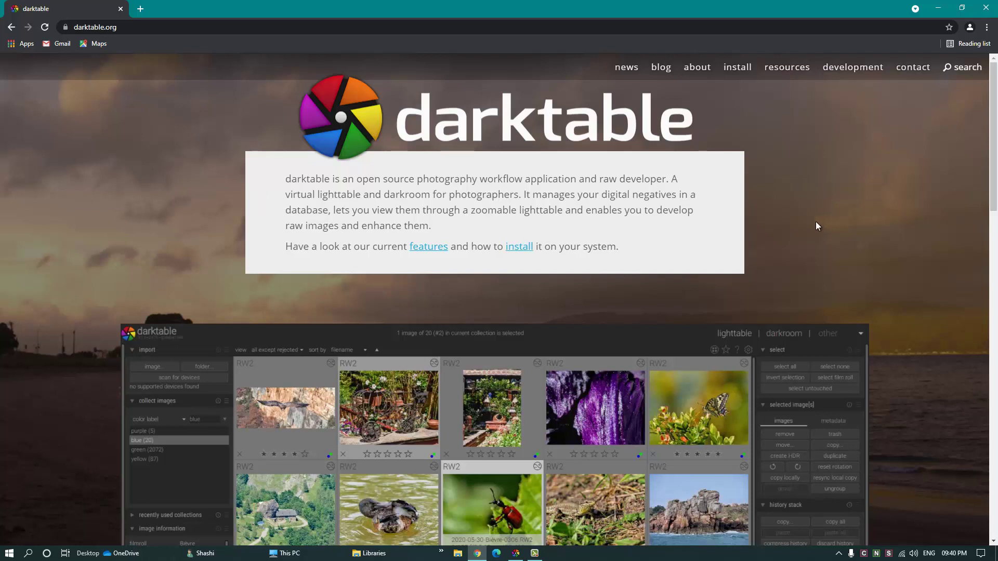
- Go to the darktable install page and scroll down to the 'Choose your OS' section
left_click(737, 68)
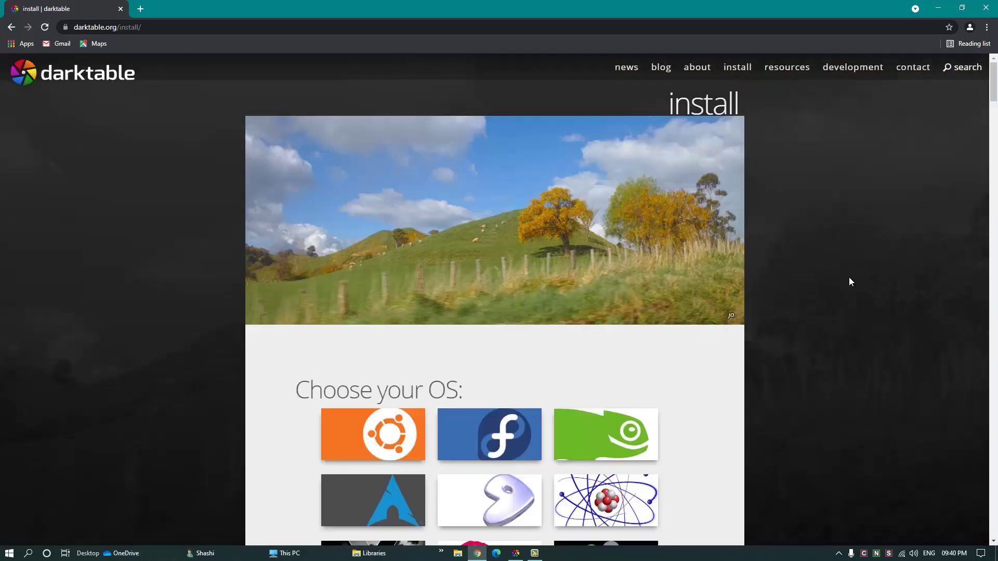
scroll(849, 278, "down", 4)
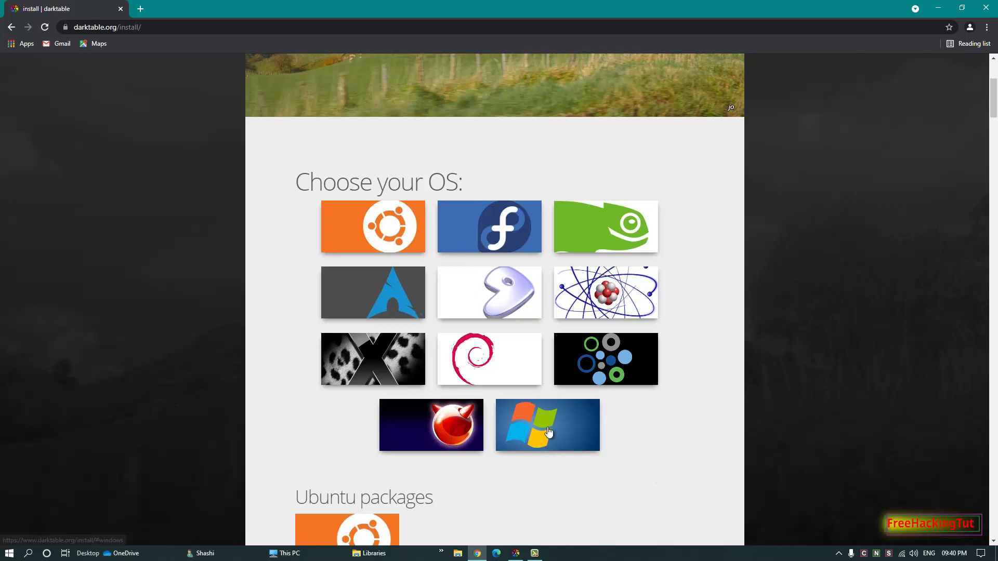
scroll(547, 434, "down", 2)
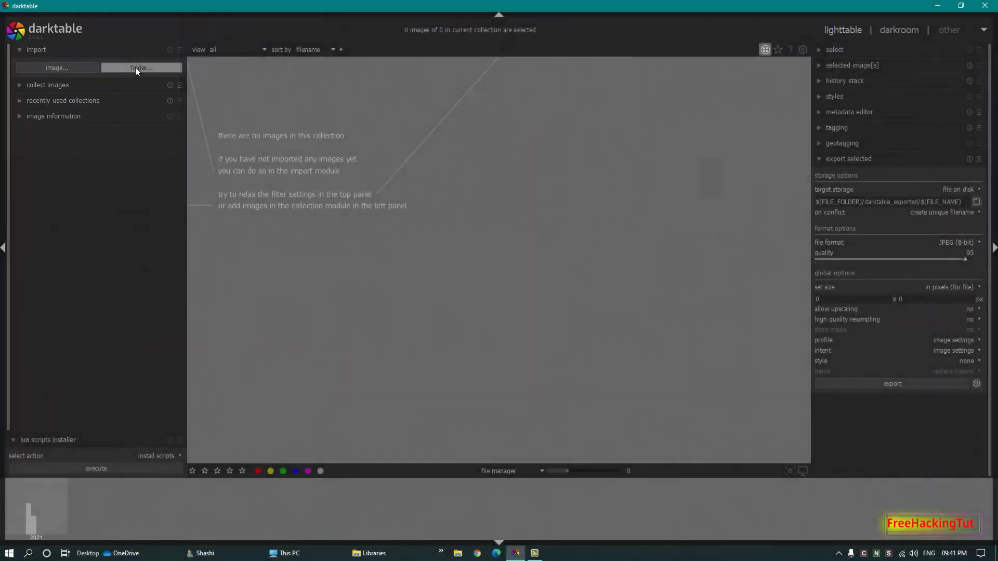
- Import the photo folder from Pictures, filling the lighttable with 20 thumbnails
left_click(135, 67)
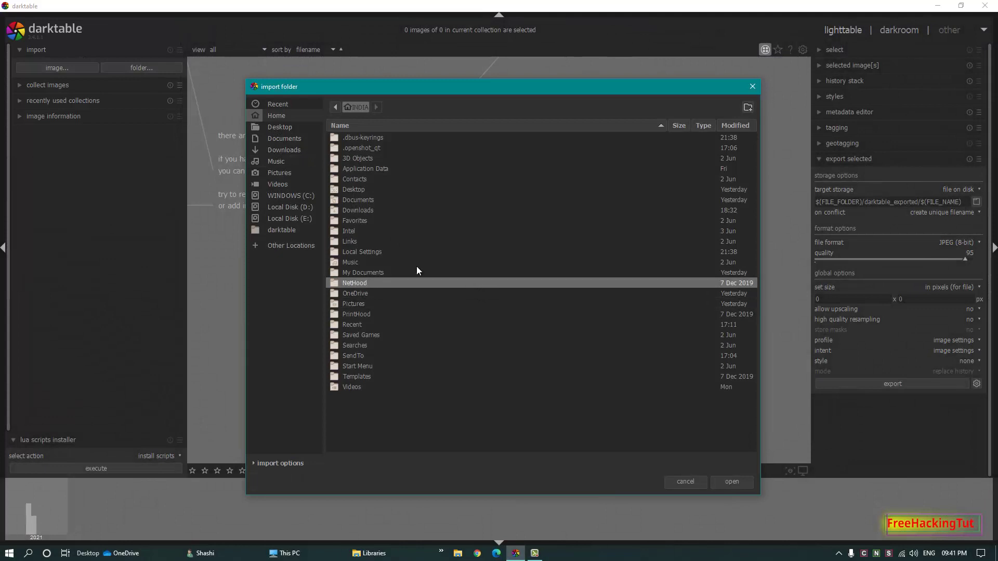
left_click(279, 173)
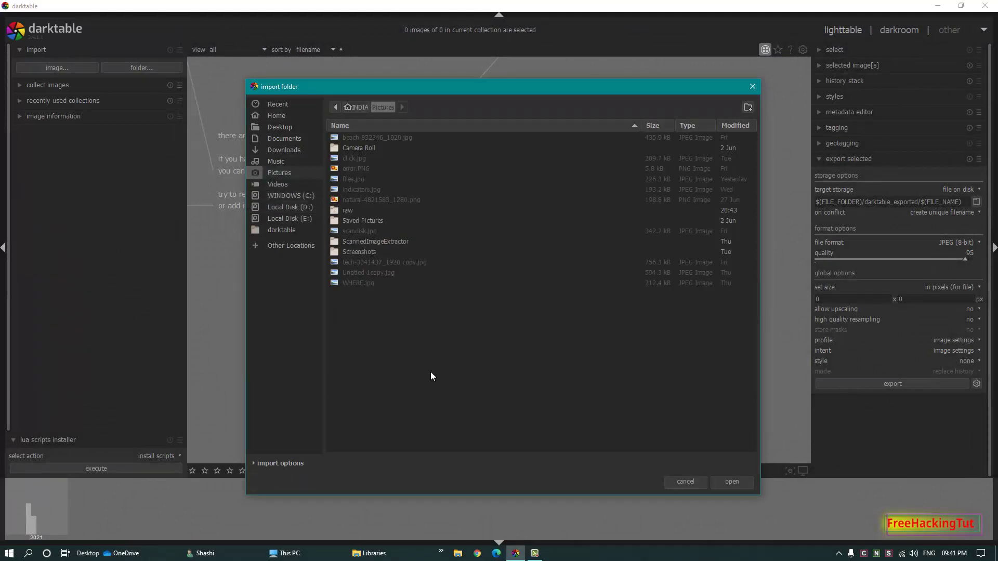
left_click(732, 481)
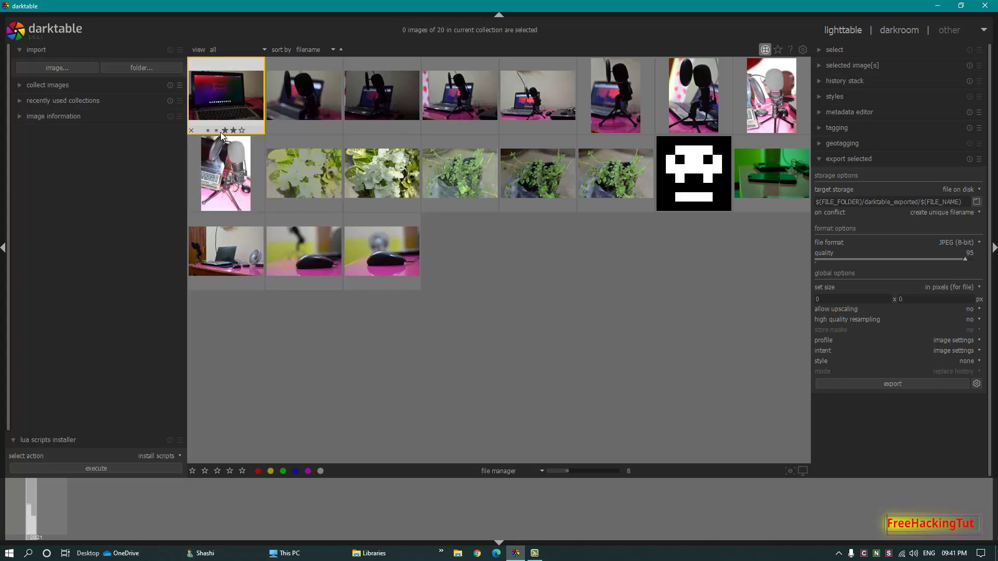
- Rate the first two photos four stars and filter the view to four-star images
left_click(233, 131)
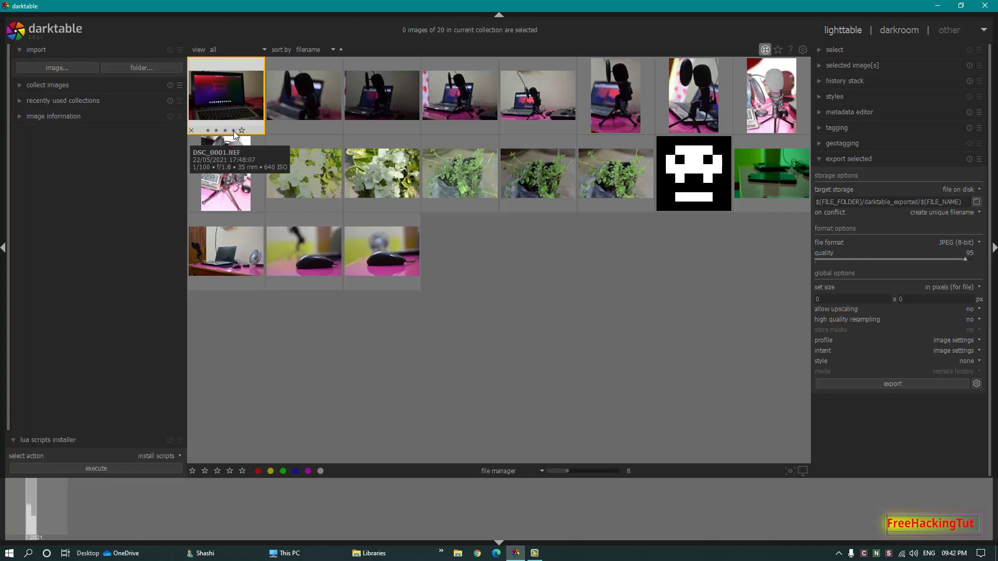
left_click(233, 130)
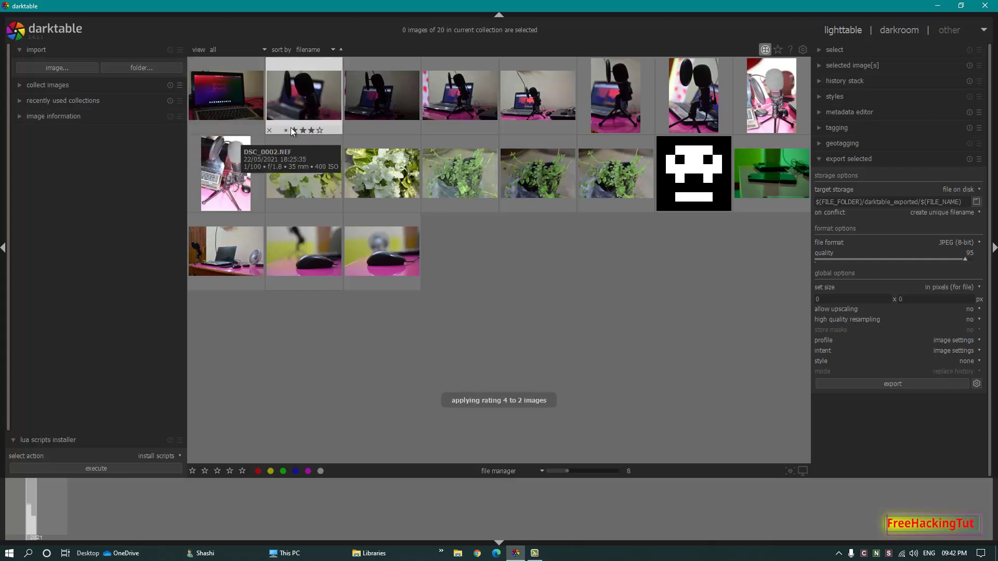
left_click(263, 49)
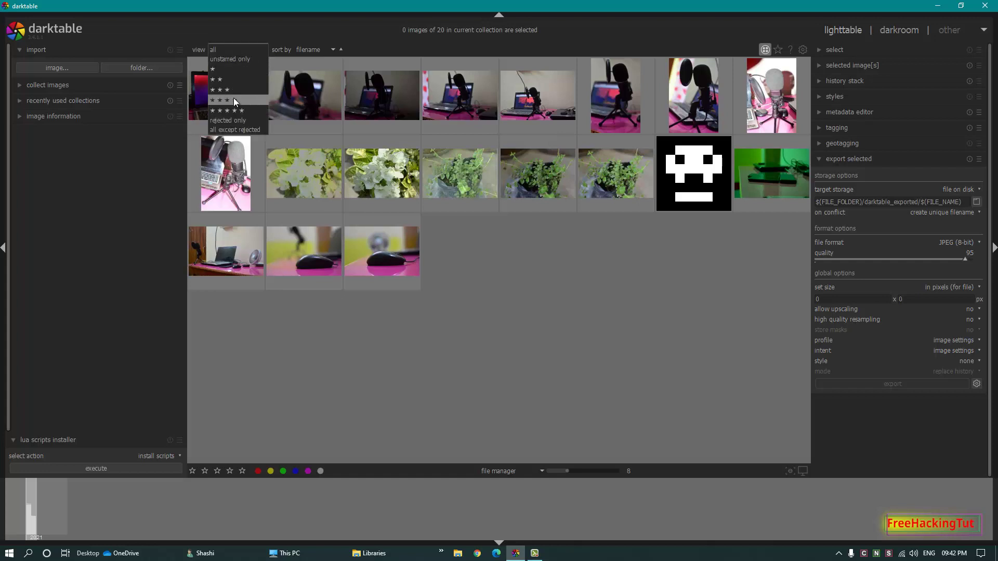
left_click(234, 101)
- Switch the rating view to unstarred only, then back to all images
left_click(278, 51)
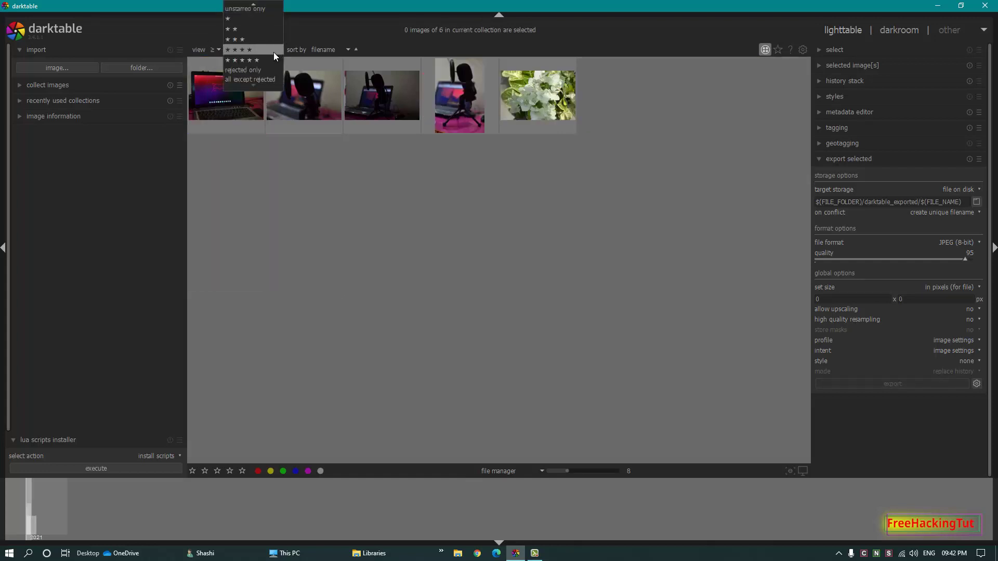
left_click(244, 10)
left_click(259, 52)
left_click(220, 41)
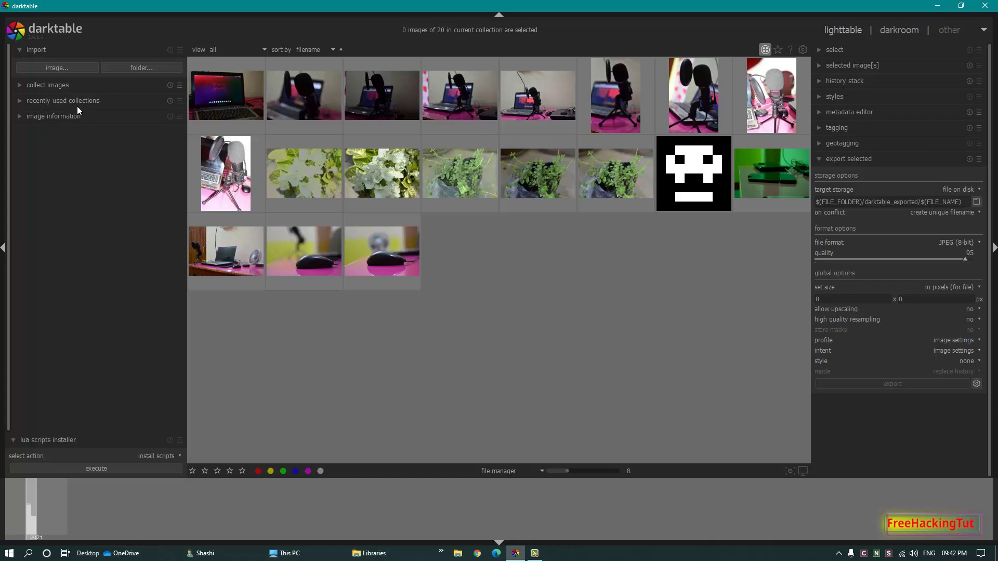
- Expand image information, select DSC_0011 and open it in the darkroom
left_click(21, 117)
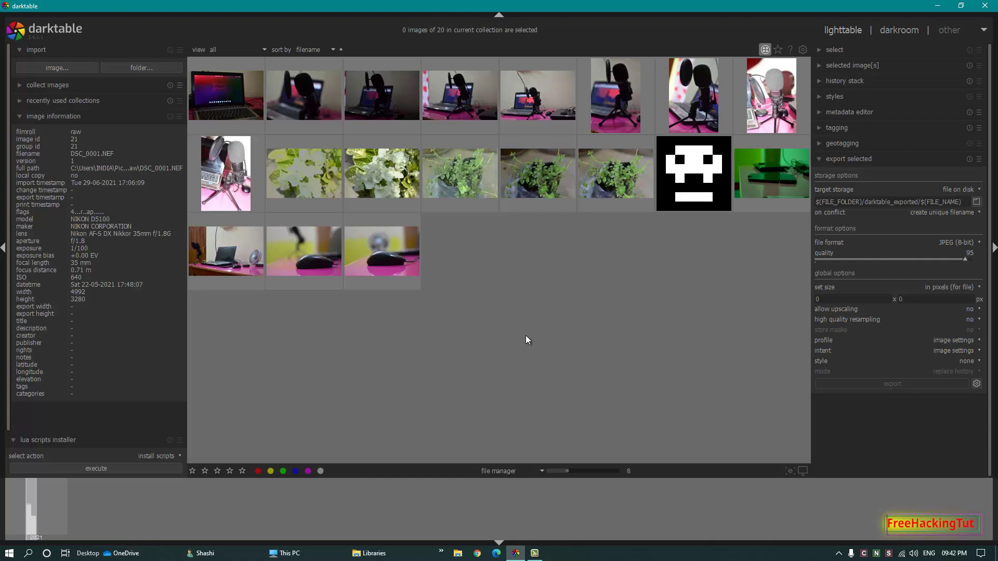
left_click(410, 196)
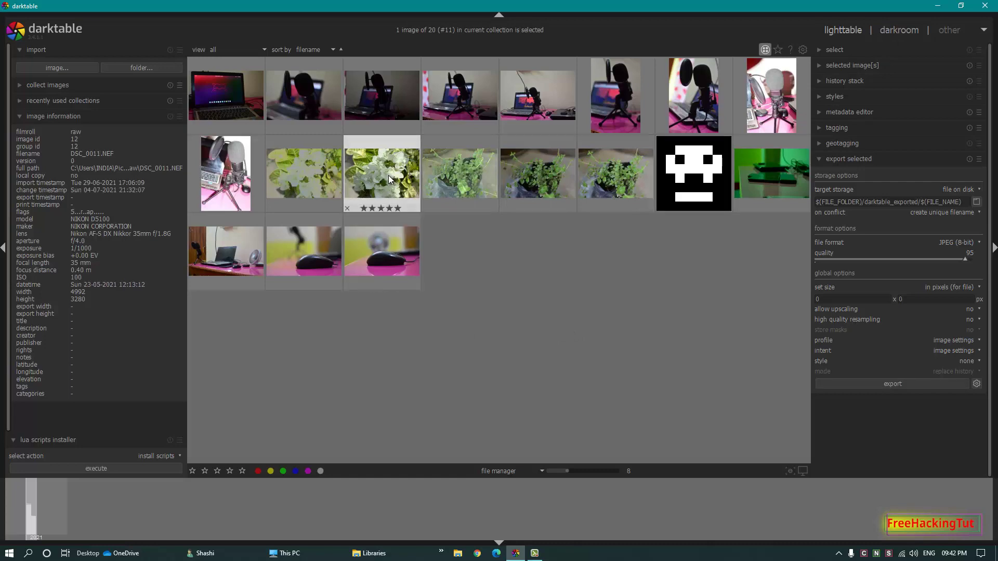
double_click(389, 176)
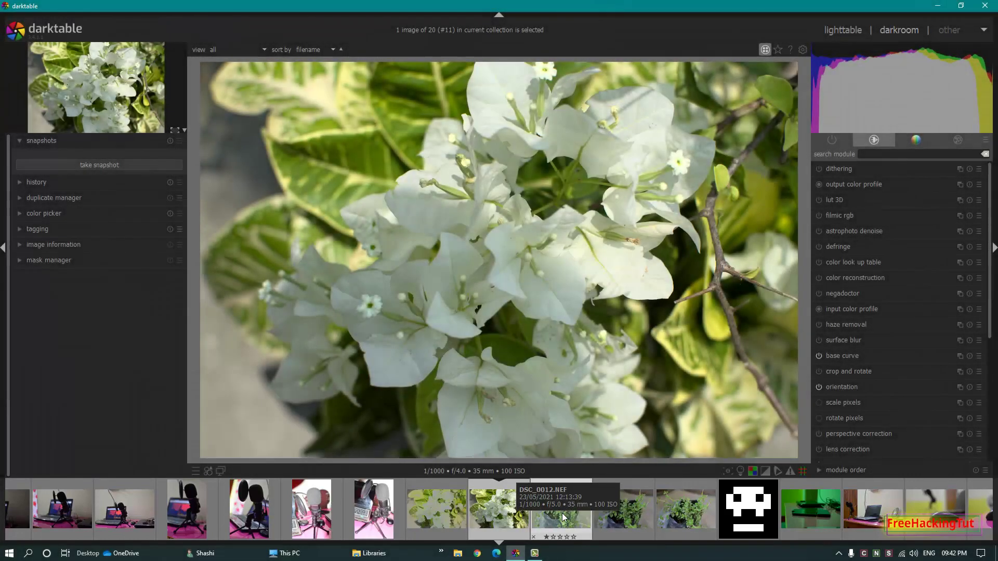
- Briefly load the potted-plant photo from the filmstrip, then return to DSC_0011
left_click(561, 516)
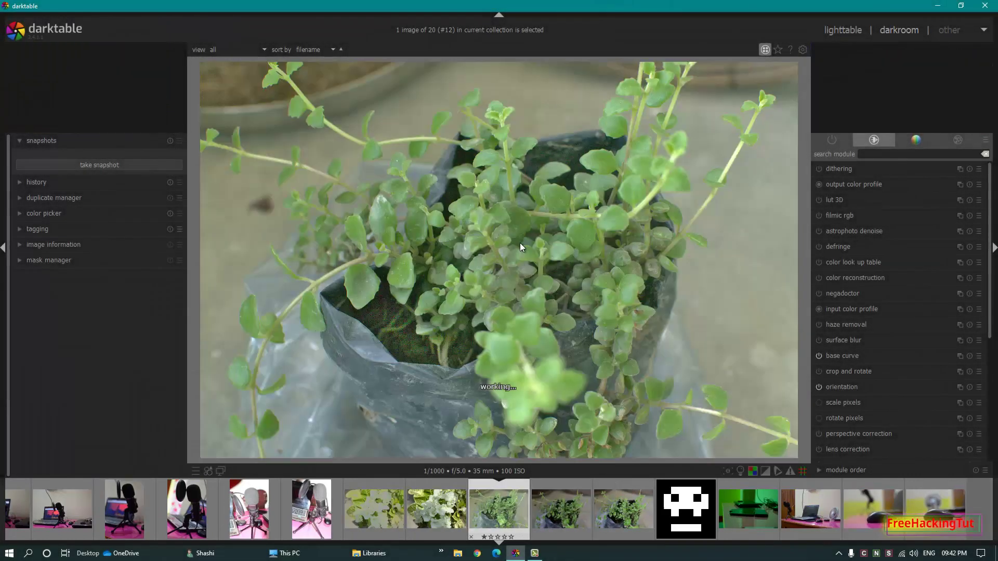
left_click(431, 512)
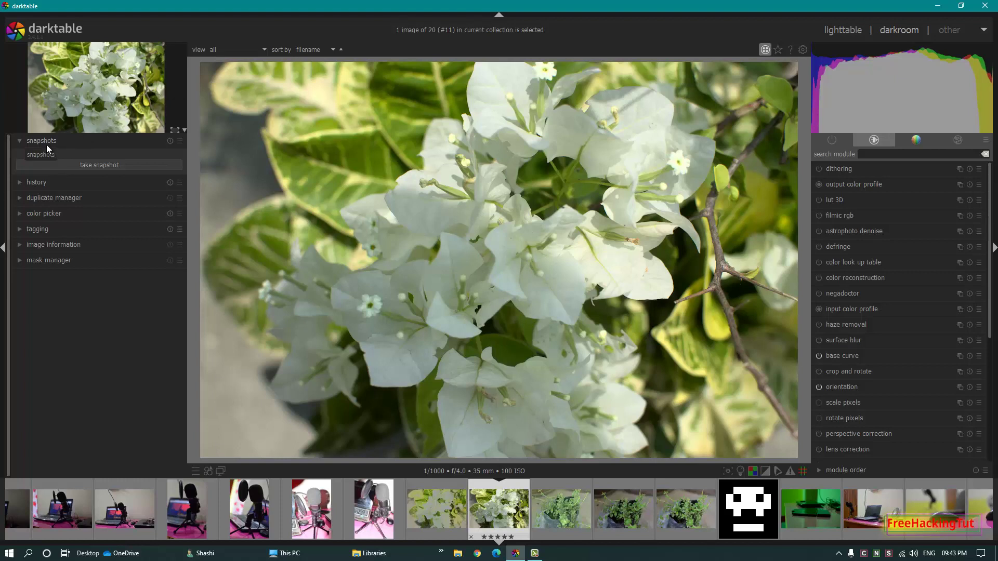
- Take an 'exposure (22)' snapshot and sweep its split line across the flower photo
left_click(110, 166)
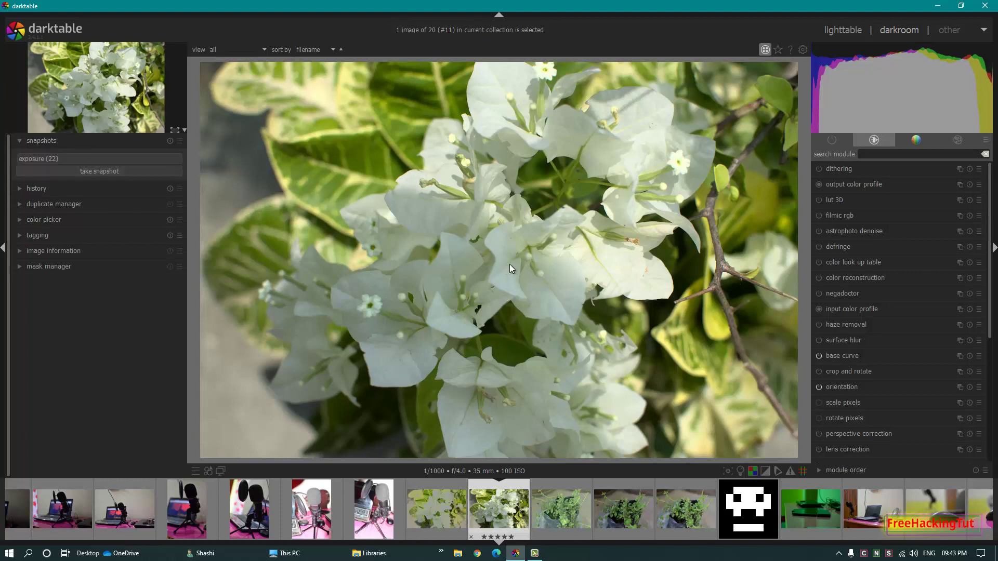
left_click(75, 158)
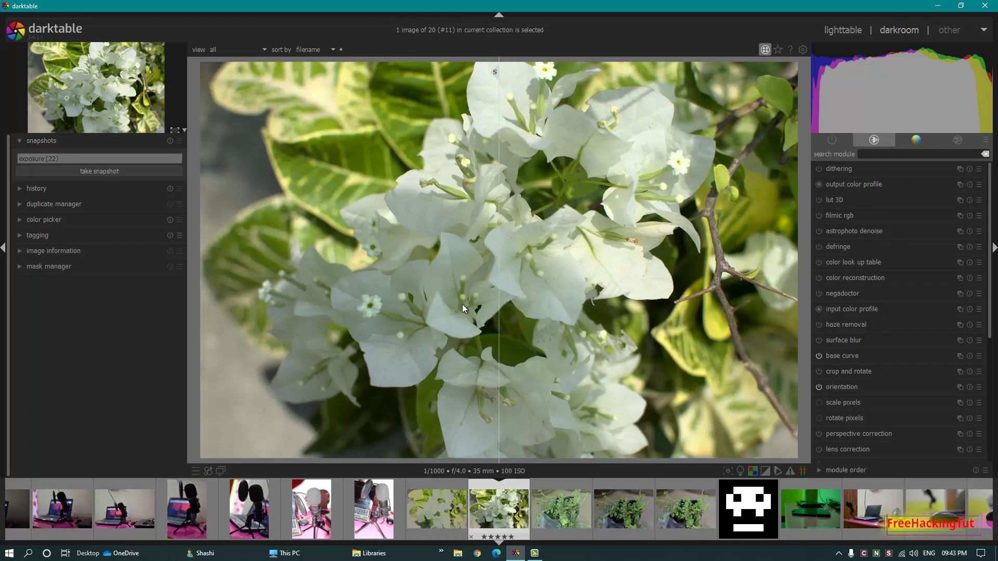
left_click_drag(498, 304, 427, 355)
left_click_drag(494, 353, 508, 375)
left_click_drag(510, 357, 499, 335)
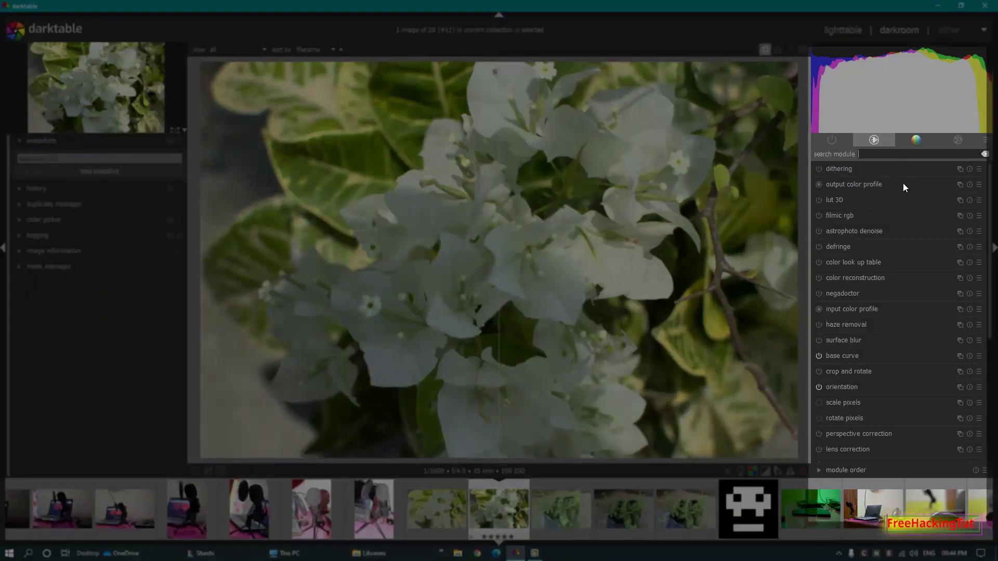
- Show the color module group and search 'ex' to list the exposure module at 0.10 EV
left_click(913, 142)
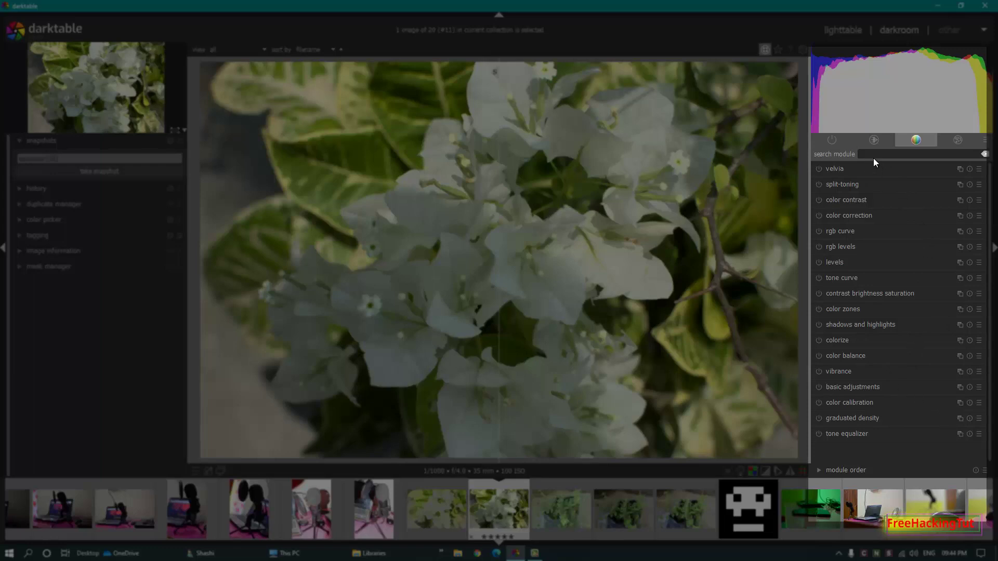
type("ex")
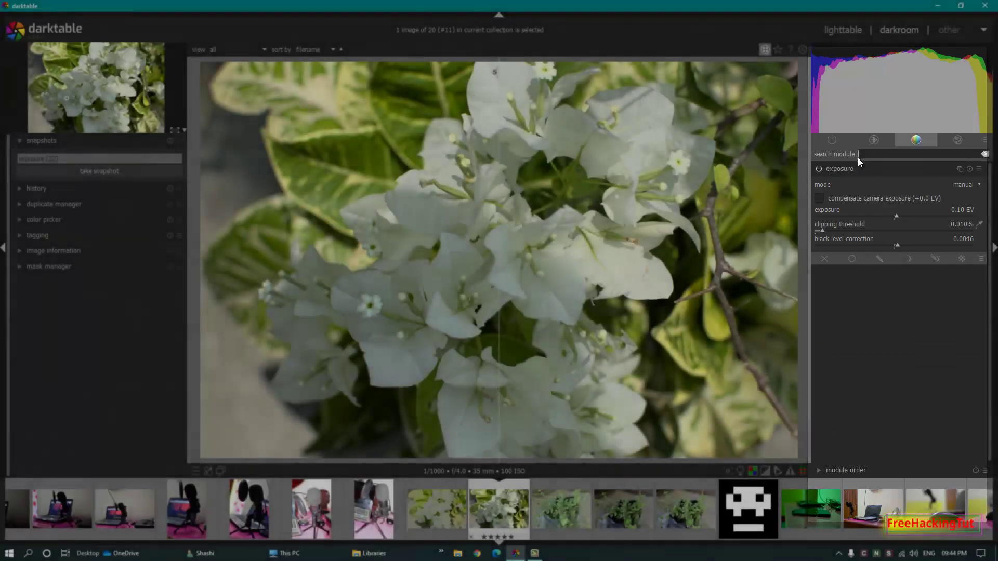
key("BackSpace")
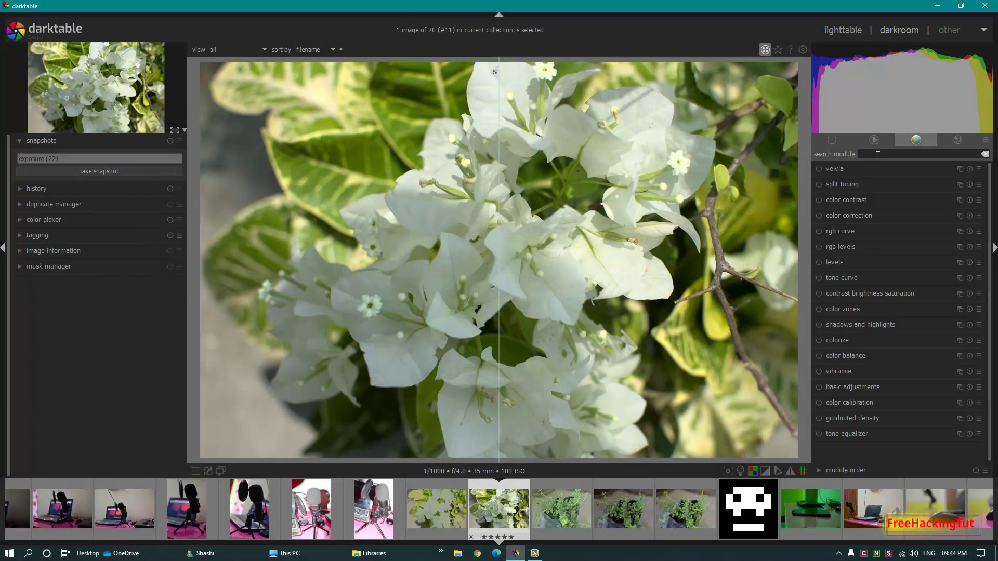
type("ex")
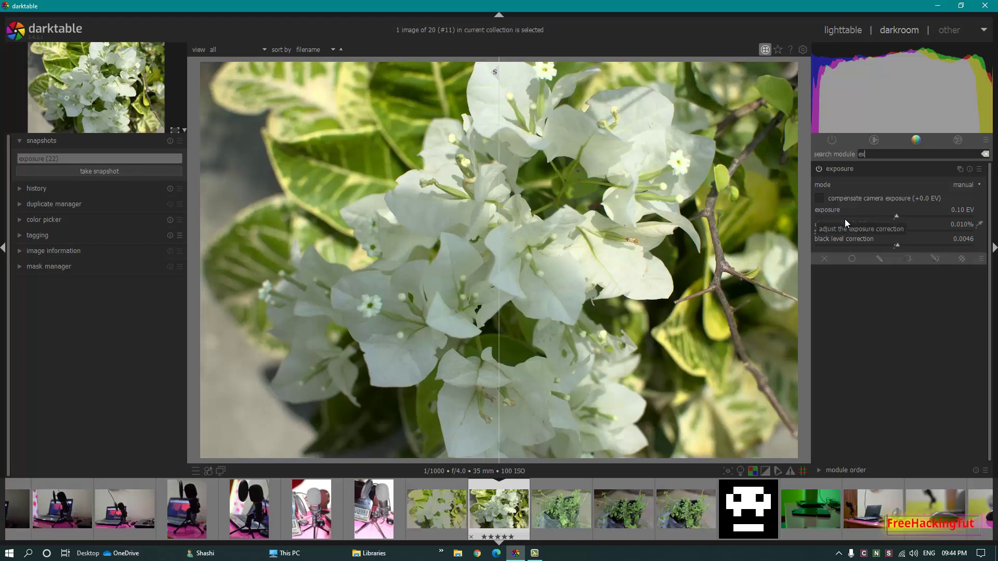
- Set exposure to -0.80 EV, compare it against the snapshot, and return to lighttable
left_click_drag(898, 216, 872, 217)
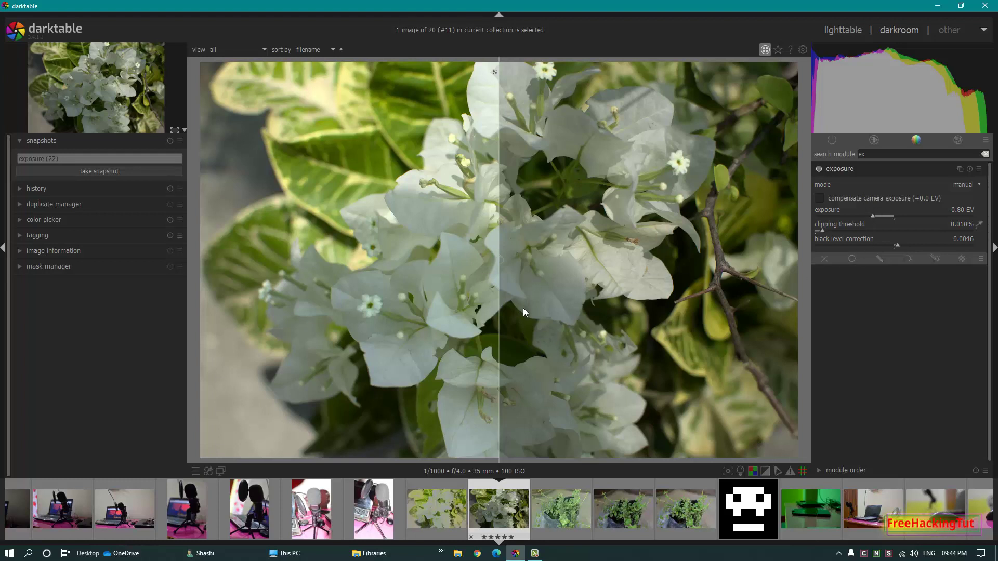
mouse_move(499, 323)
left_mouse_down()
mouse_move(466, 325)
mouse_move(497, 326)
left_mouse_up()
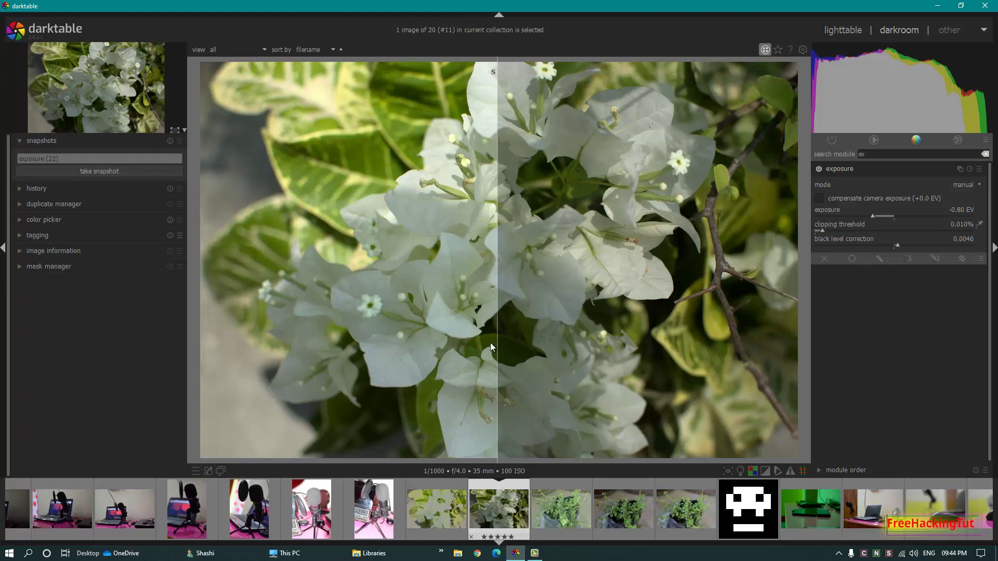
left_click_drag(496, 347, 494, 373)
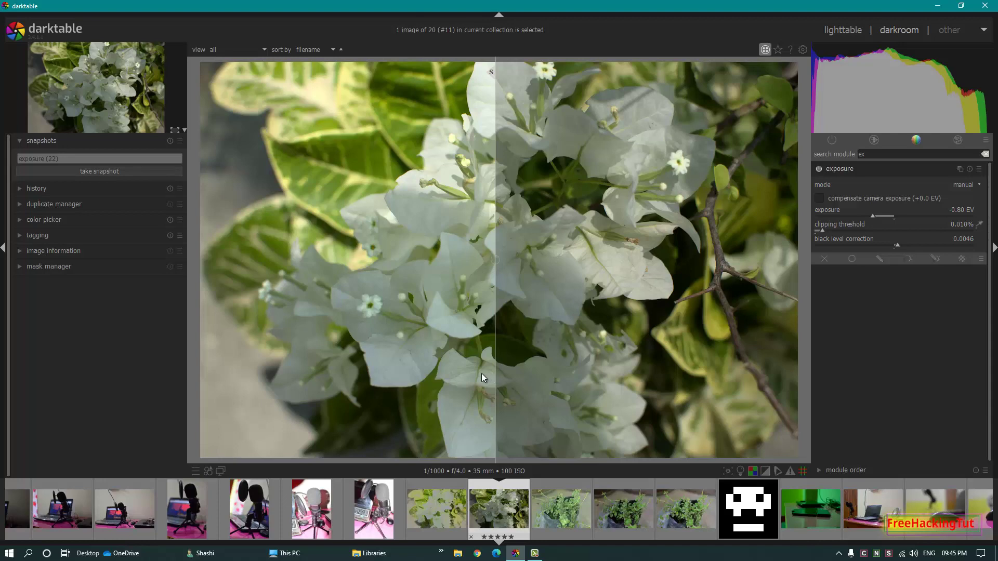
left_click(840, 30)
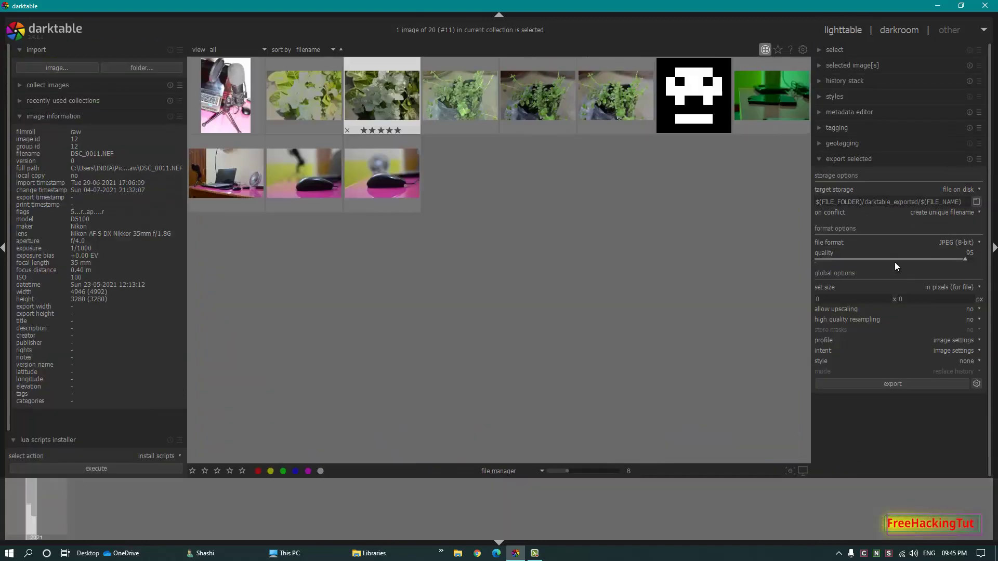
- Choose JPEG (8-bit) as the export file format and collapse the image information panel
left_click(978, 243)
left_click(21, 116)
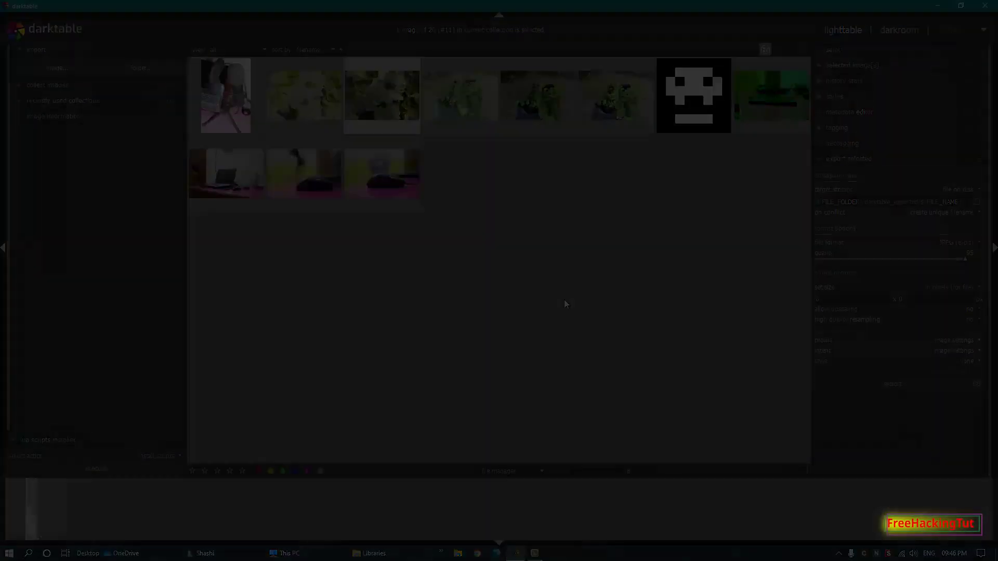
- Quit darktable and load the rawtherapee.com home page in Google Chrome
key("ctrl+q")
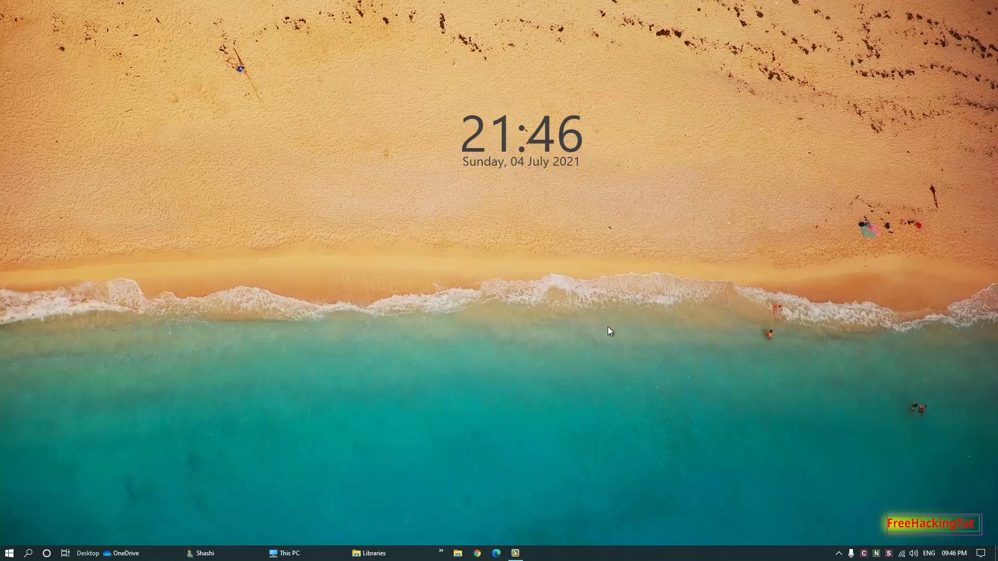
left_click(477, 552)
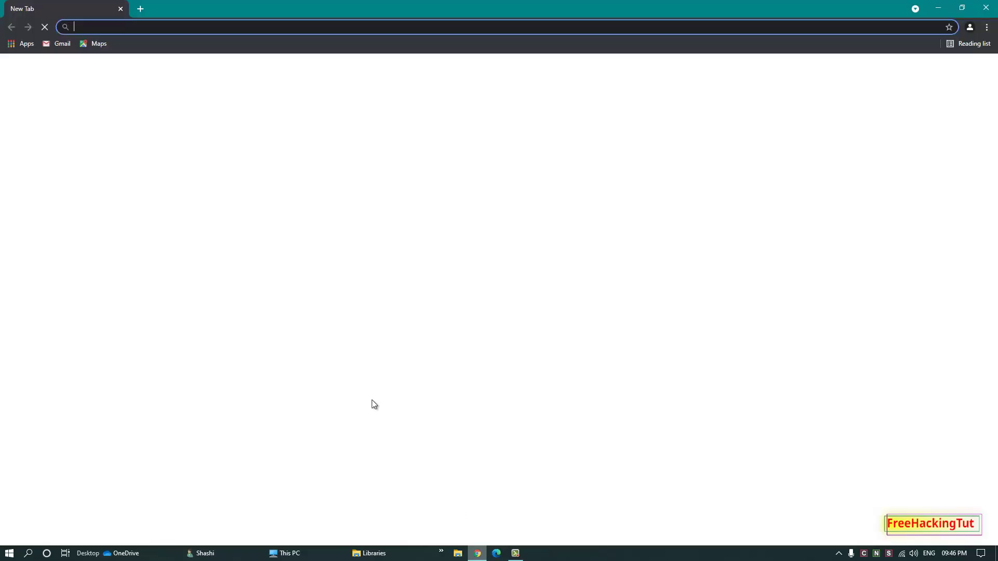
type("rawtherapee.com")
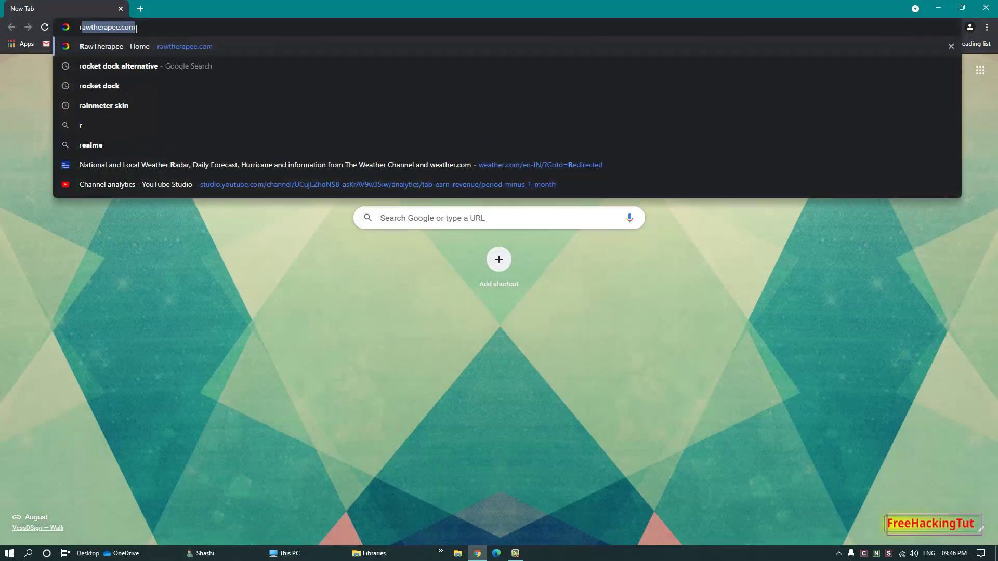
left_click(146, 28)
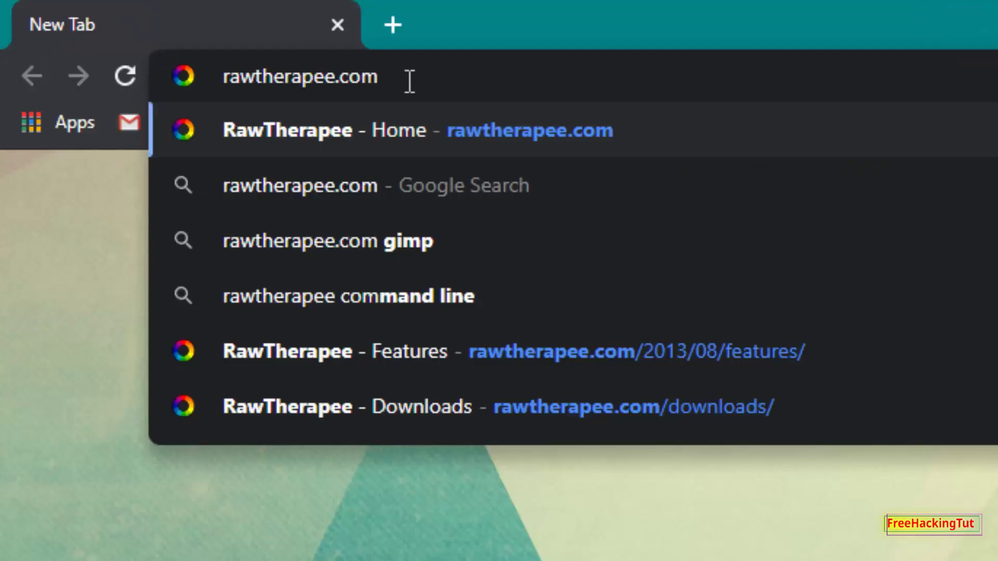
key("Return")
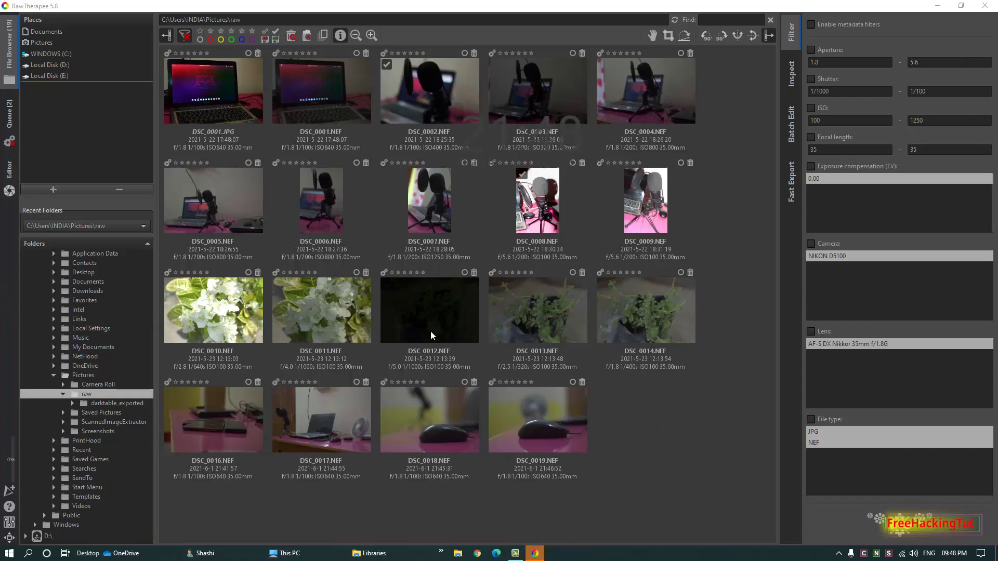
- Open DSC_0011.NEF in the Editor and show its Transform settings with the 900 x 900 resize
left_click(324, 313)
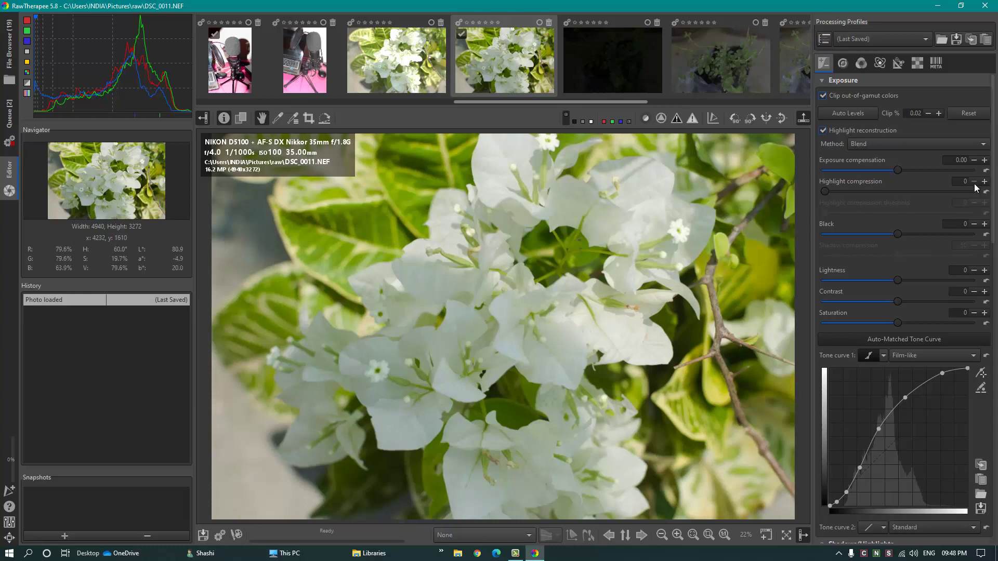
key("alt+t")
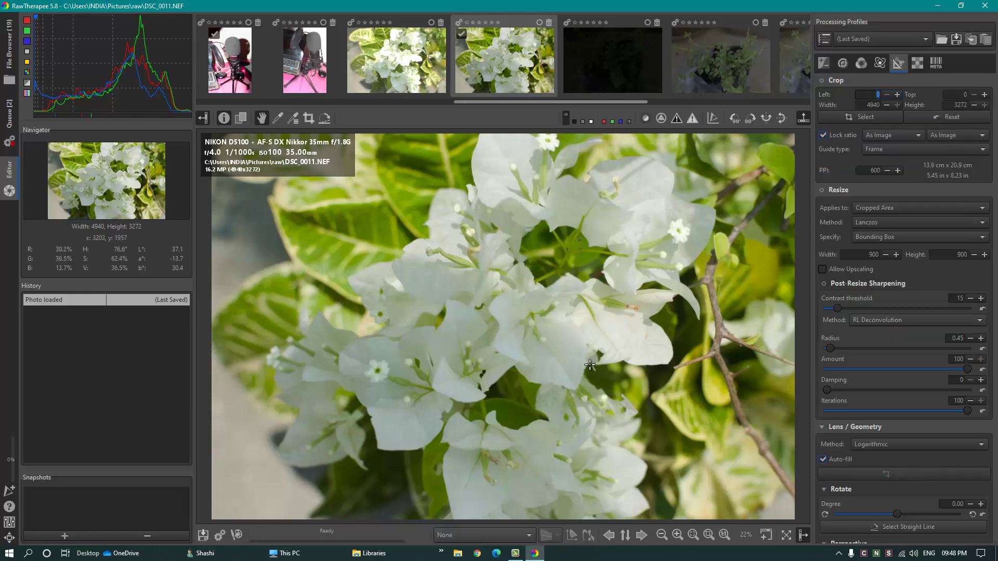